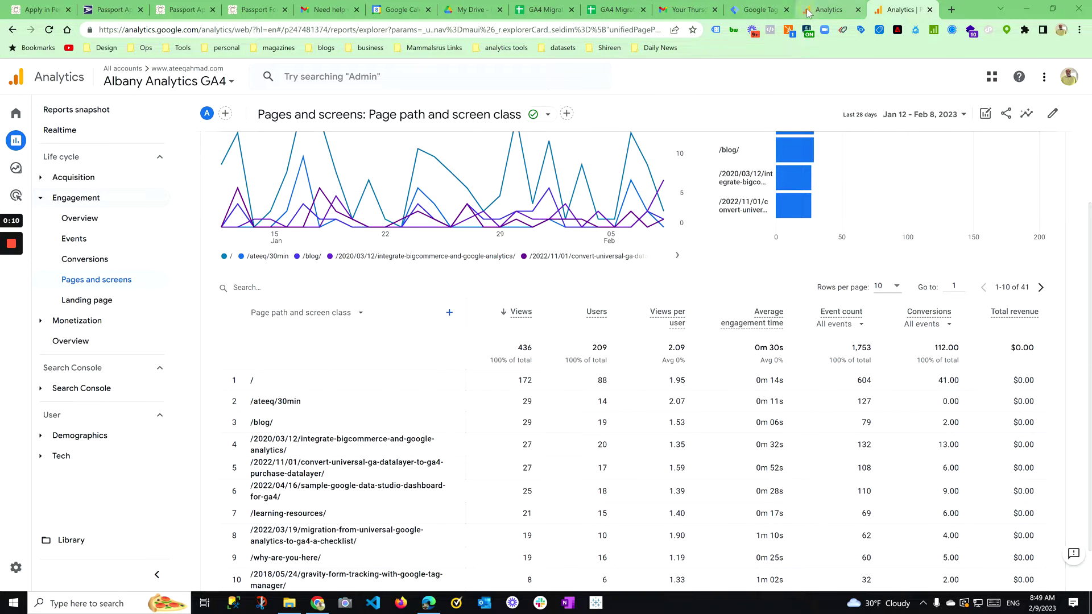
# Step: Bring up the Universal Analytics All Pages report for the Albany Analytics Main view
pyautogui.click(829, 9)
pyautogui.scroll(-2, 376, 310)
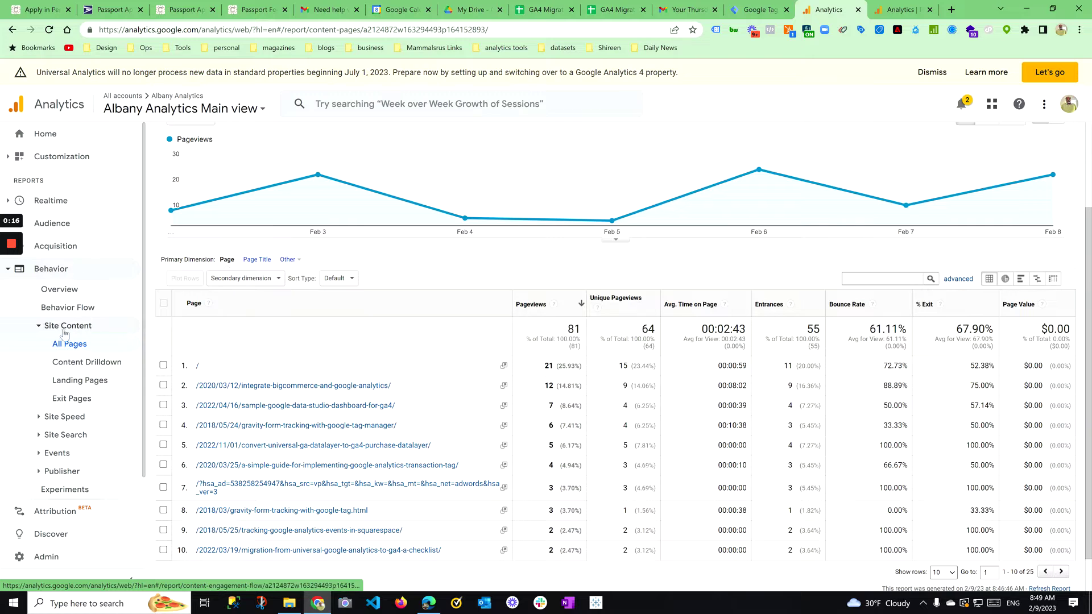
# Step: Show the Navigation Summary of previous and next pages for the / page
pyautogui.scroll(2, 263, 222)
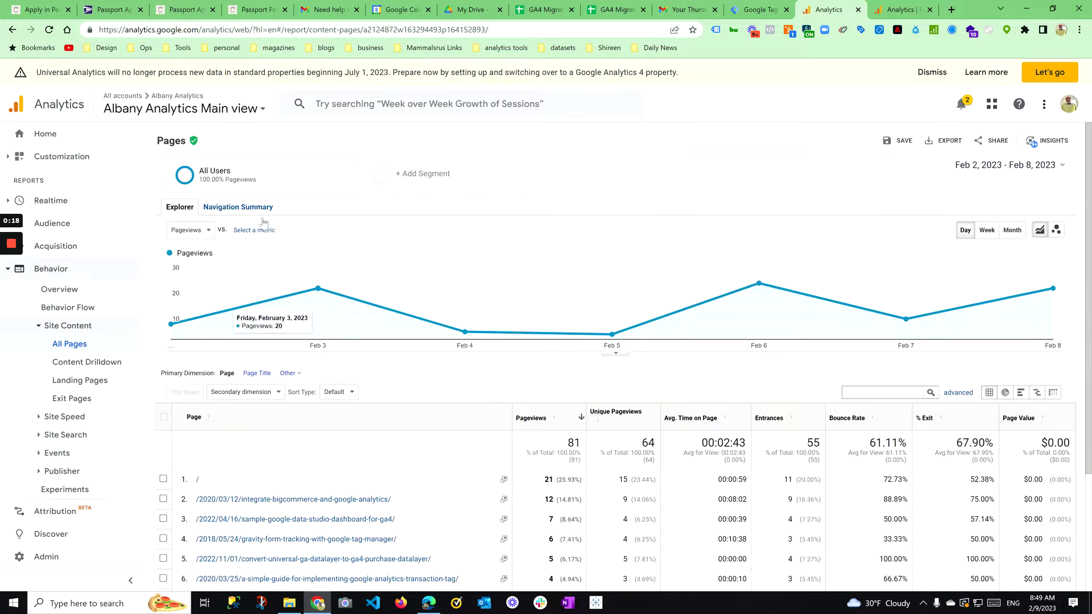
pyautogui.click(254, 207)
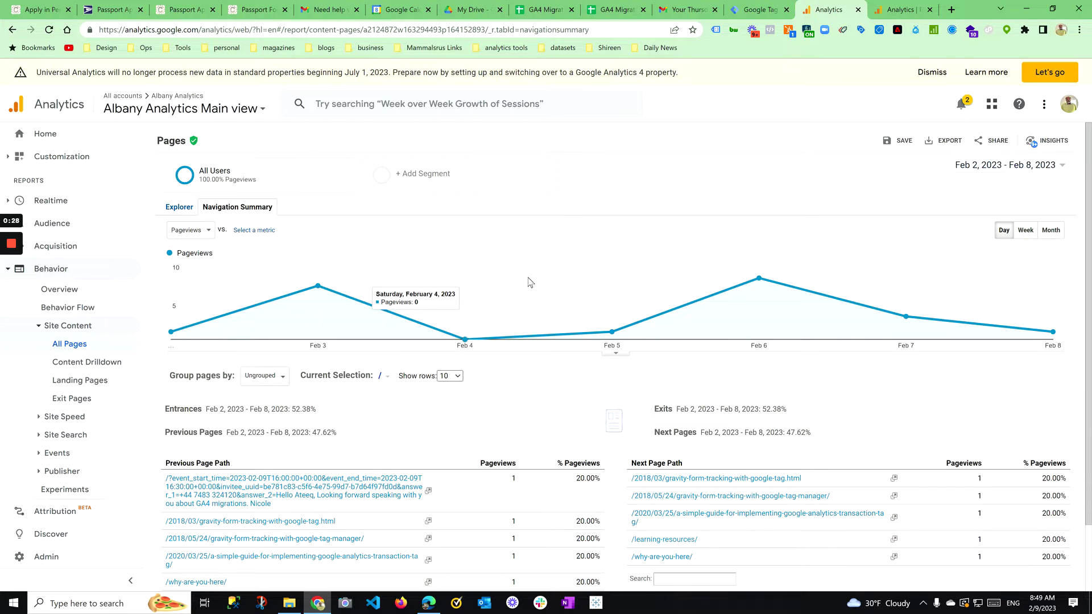
pyautogui.hotkey('ctrl', 'Tab')
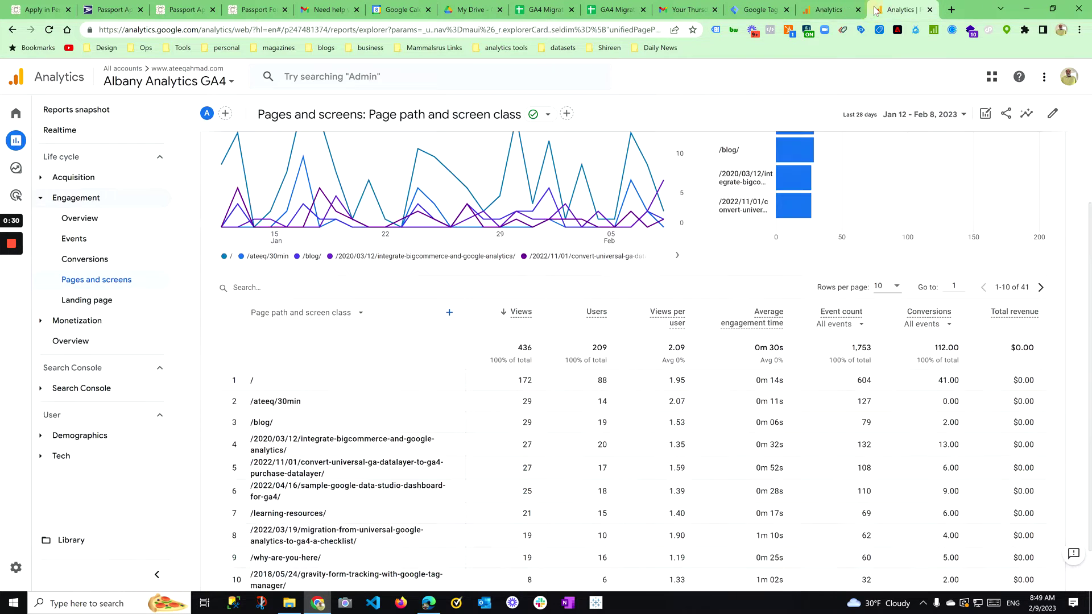
pyautogui.scroll(3, 386, 324)
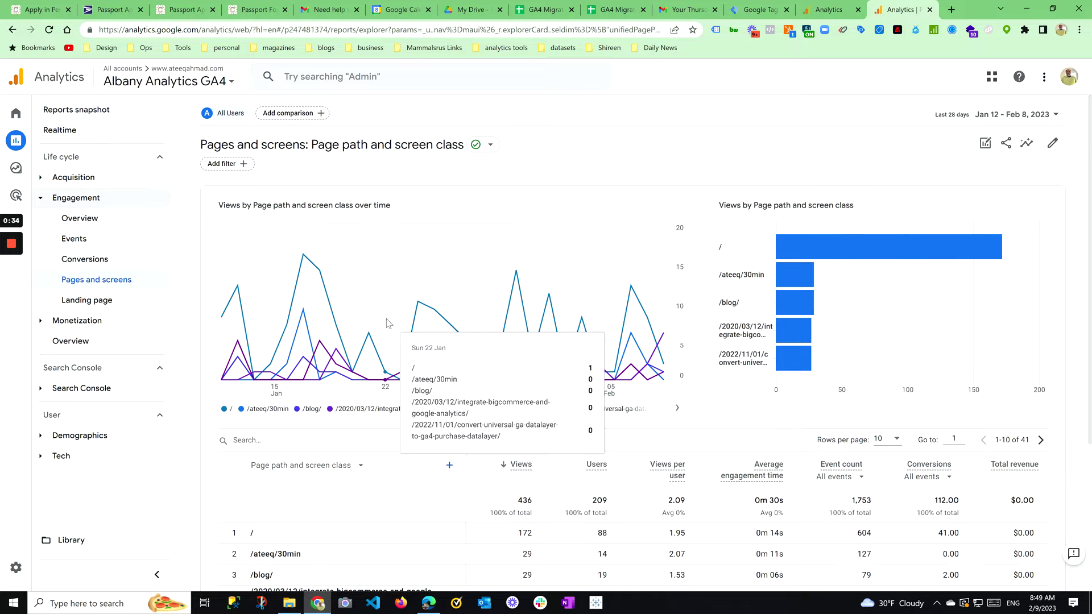
pyautogui.moveTo(31, 170)
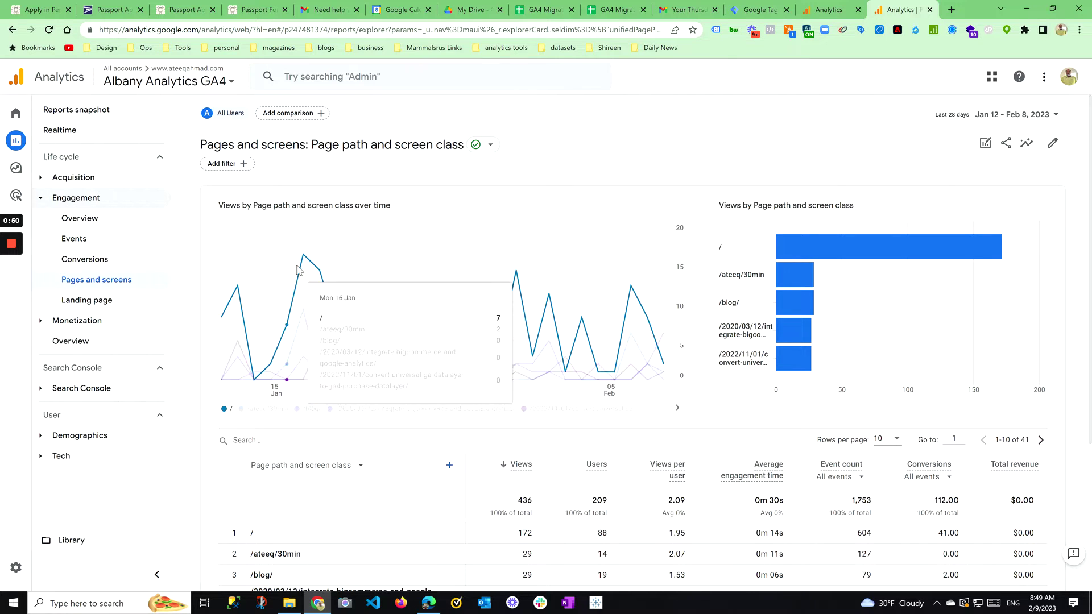
pyautogui.scroll(-3, 360, 295)
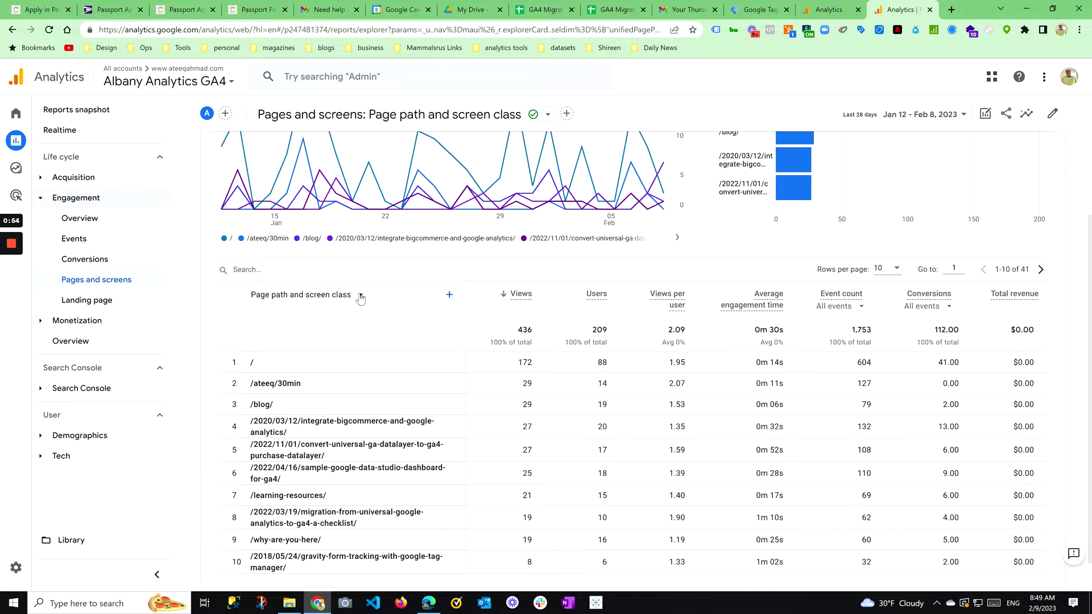
pyautogui.click(449, 298)
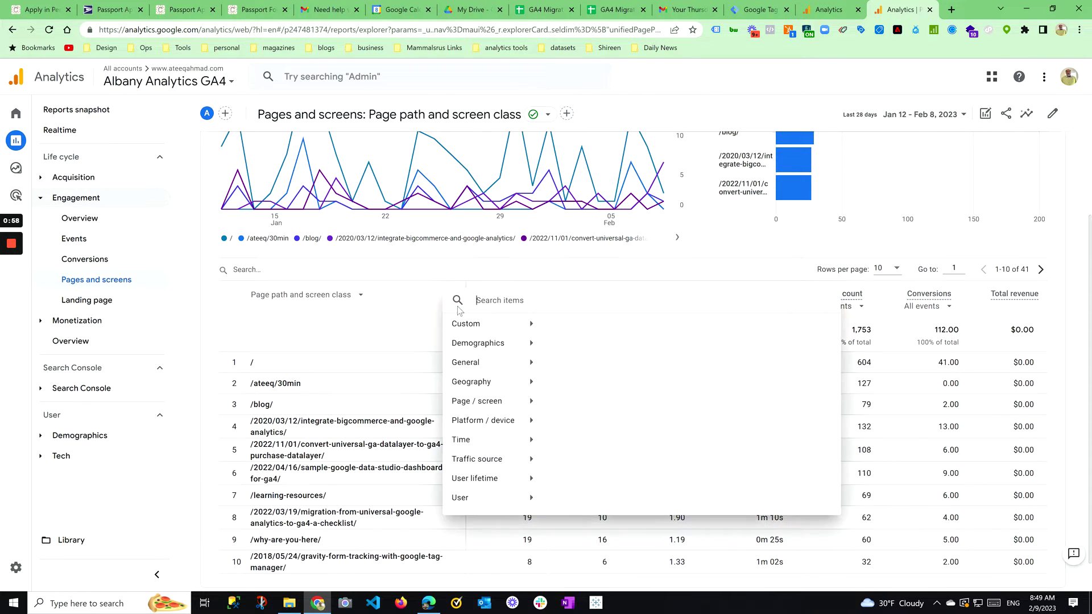
pyautogui.click(488, 324)
pyautogui.click(393, 310)
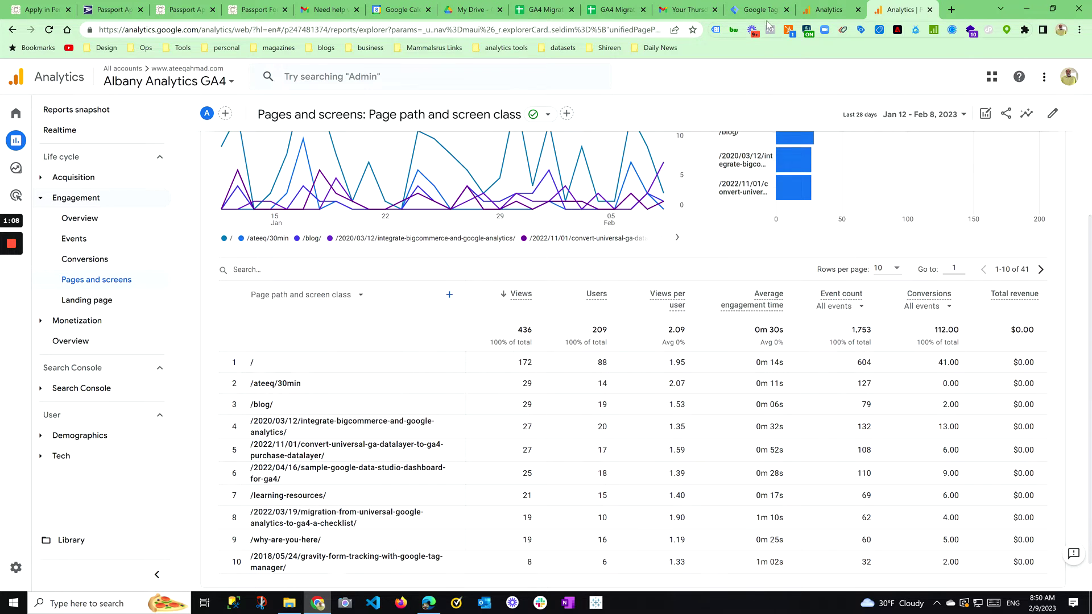
# Step: In the GA4- Pageview tag's Fields to Set, add url_referrer with value {{Referrer}}
pyautogui.click(753, 7)
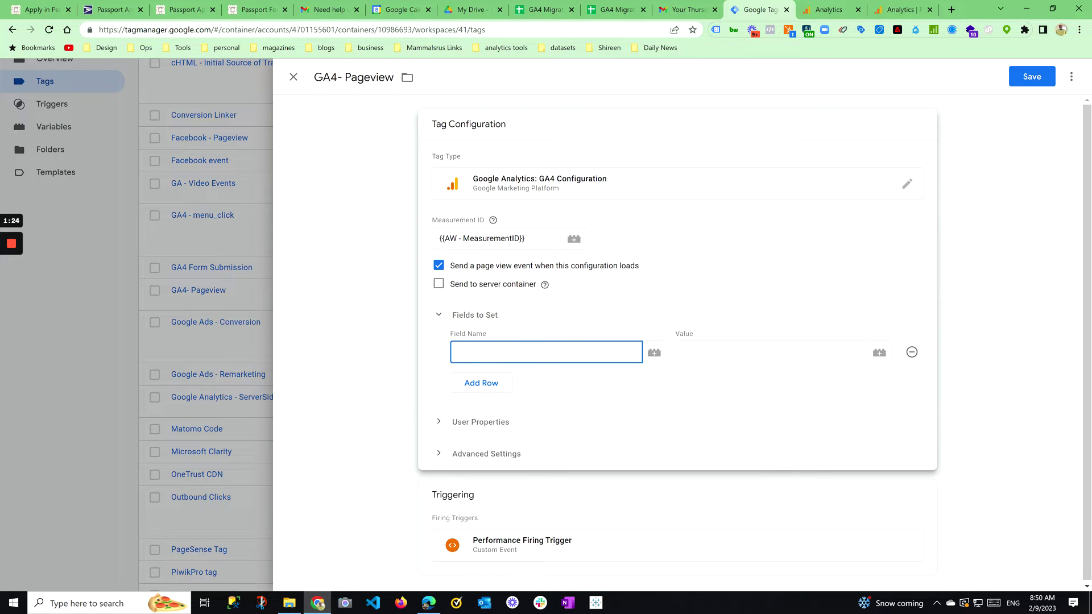
pyautogui.write('url_referrer')
pyautogui.click(707, 355)
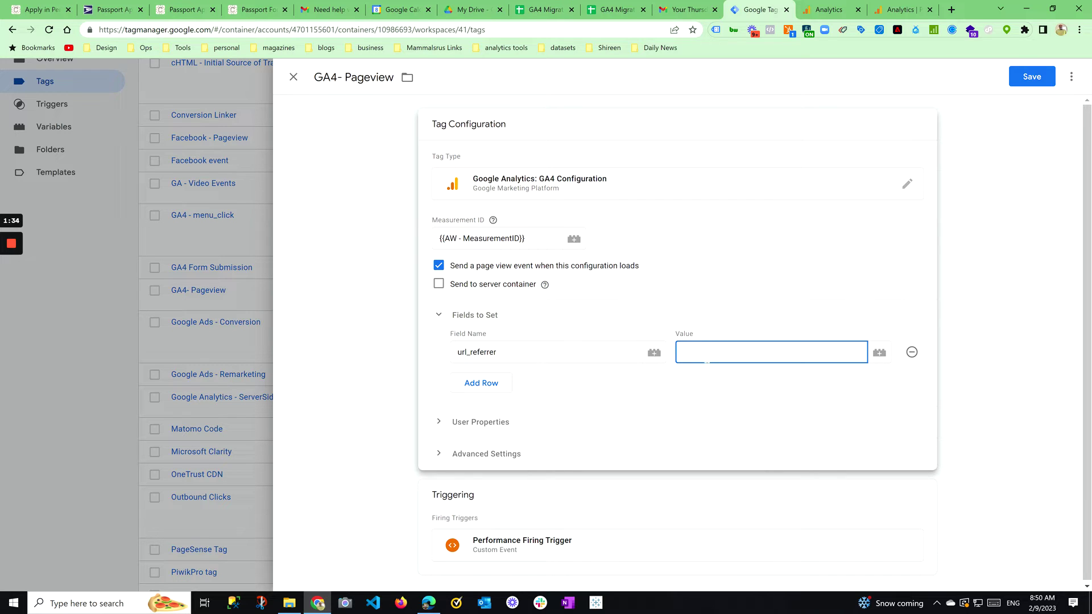
pyautogui.write('{{re')
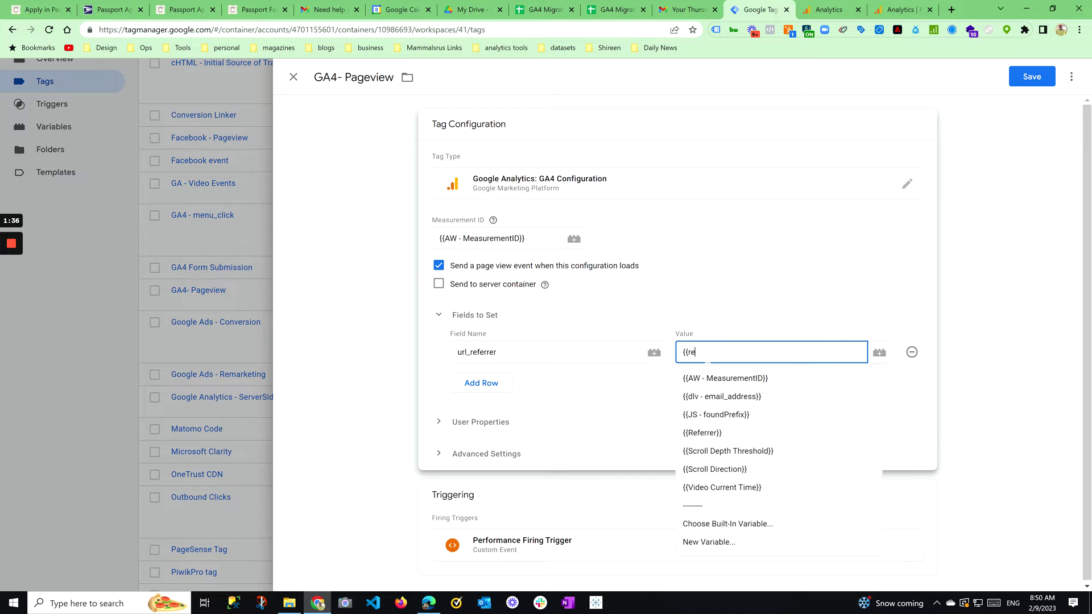
pyautogui.click(711, 432)
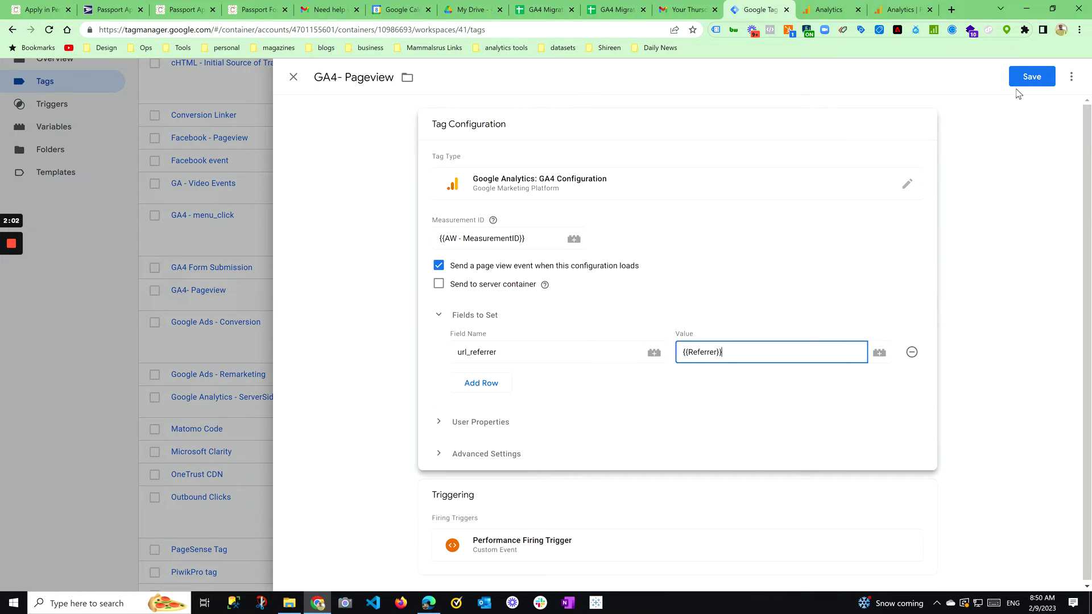
pyautogui.click(898, 9)
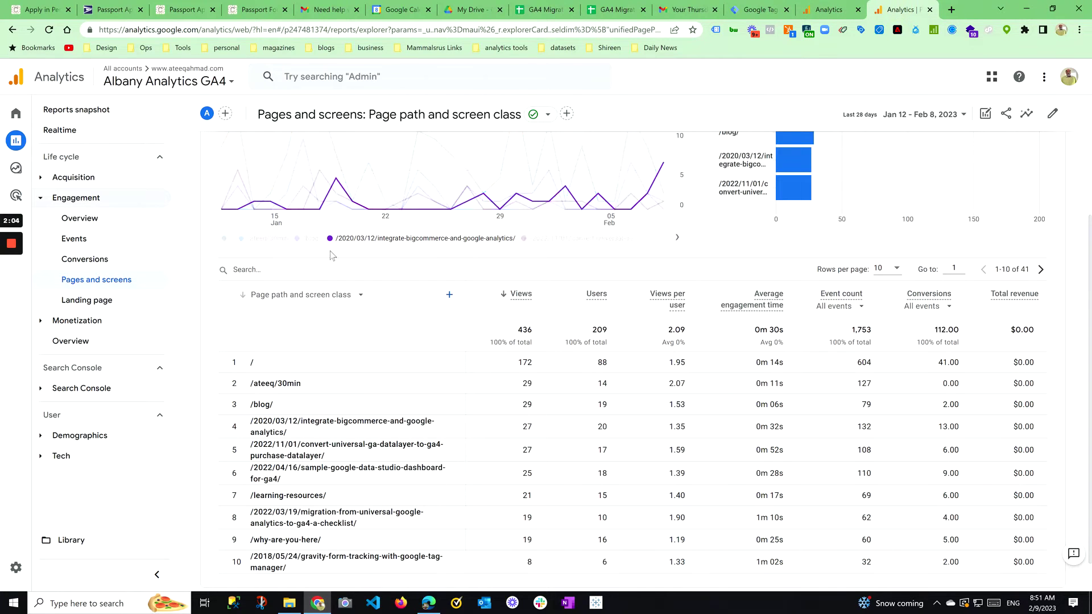
# Step: Start a new custom dimension under Admin > Custom definitions named url_referrer
pyautogui.click(16, 568)
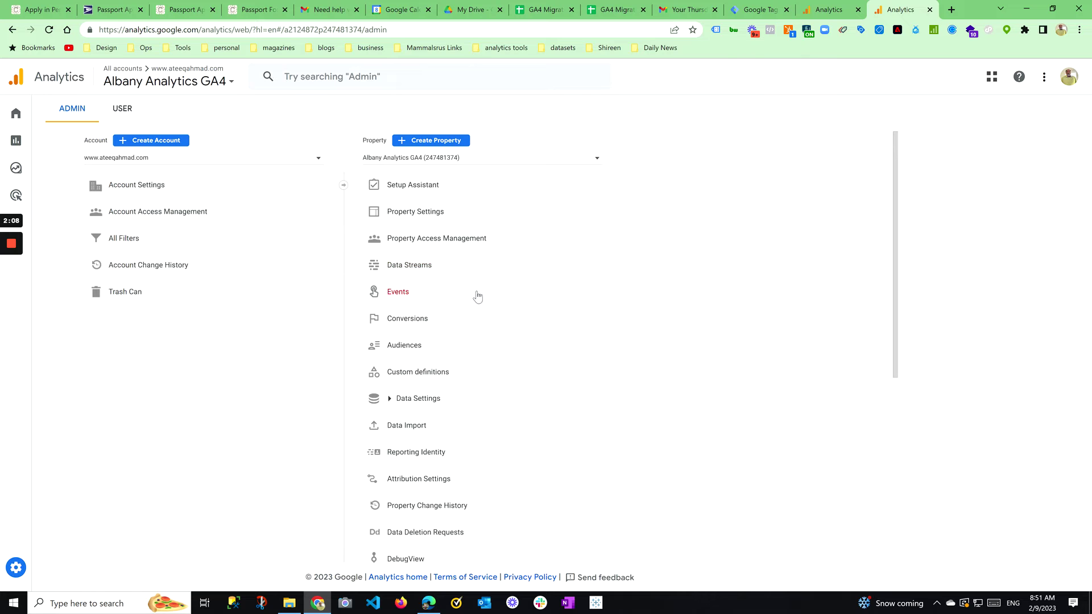
pyautogui.click(469, 373)
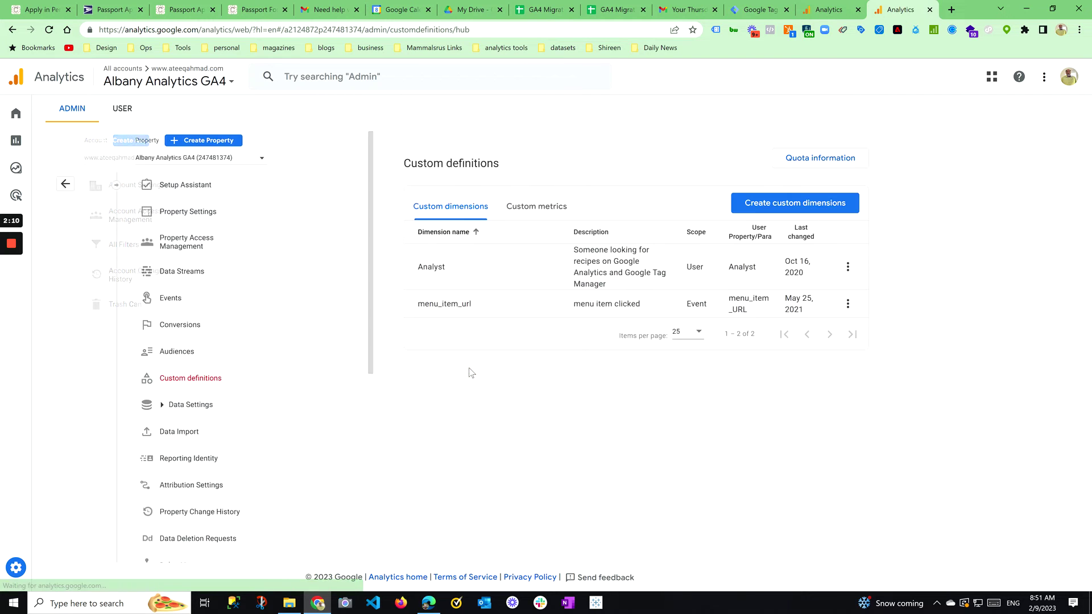
pyautogui.click(771, 207)
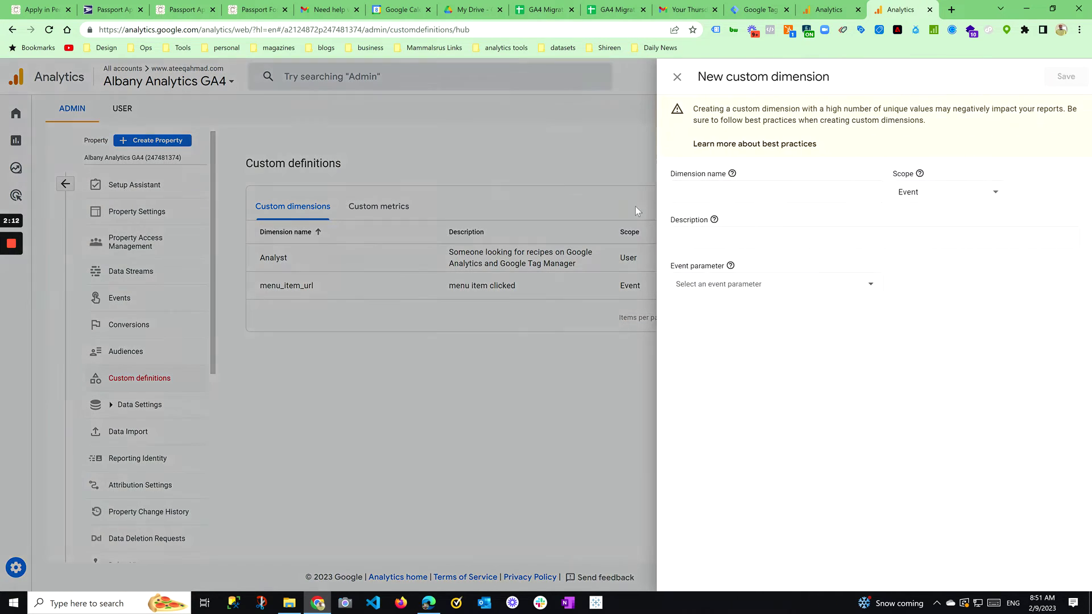
pyautogui.write('u')
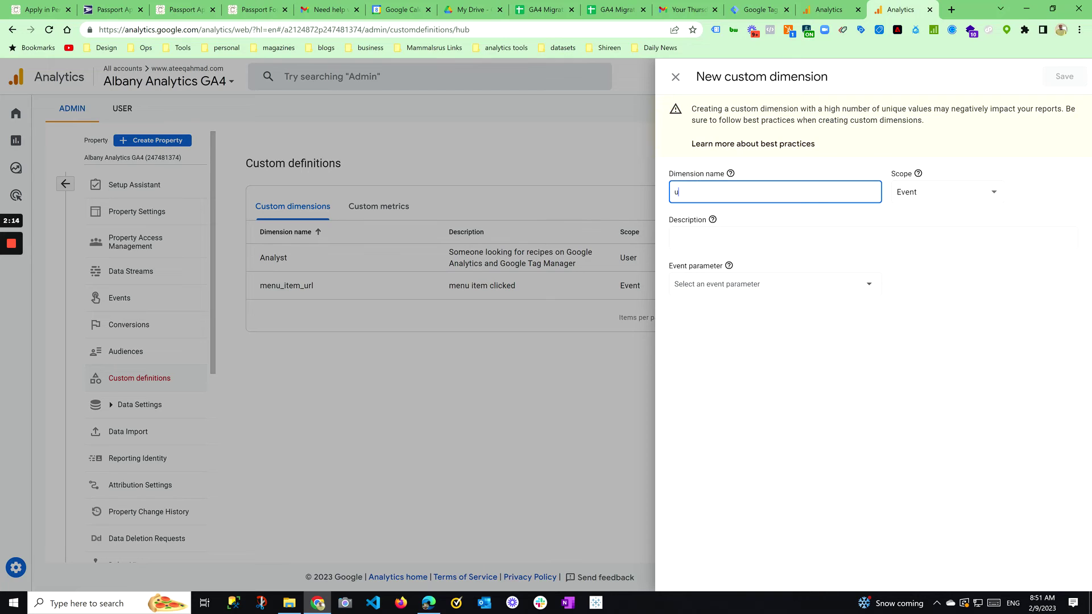
pyautogui.write('rl_referrer')
# Step: Give the dimension the description 'Referring URL to the current page'
pyautogui.click(693, 238)
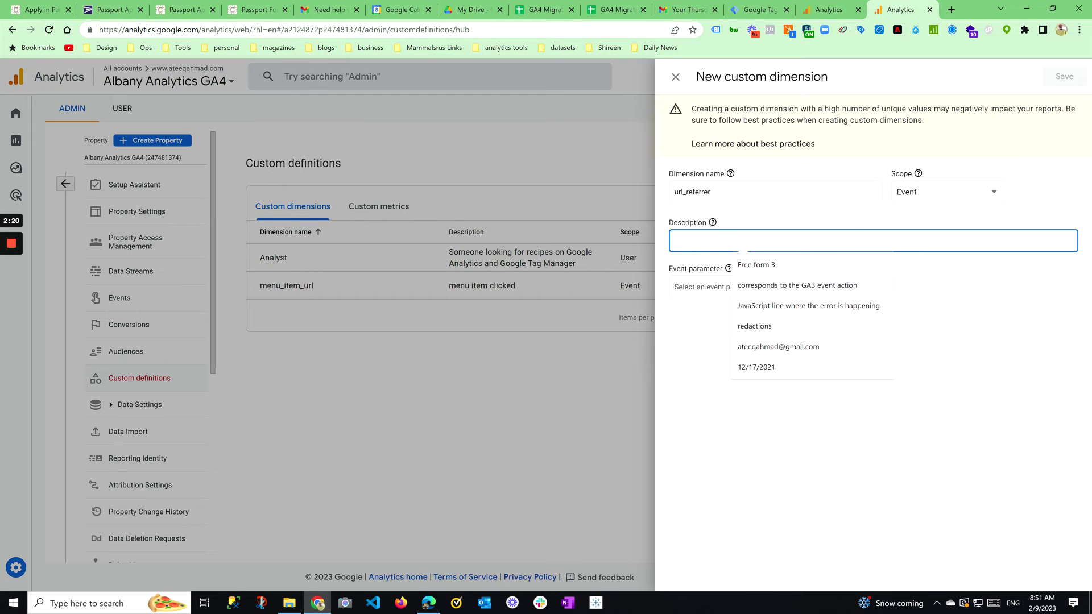
pyautogui.write('Referrin')
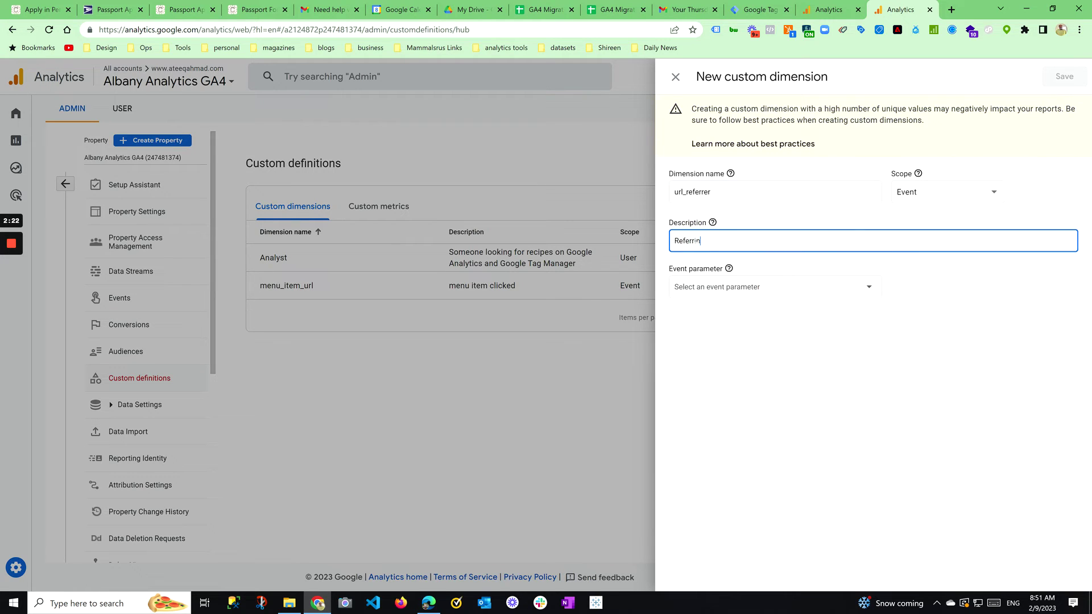
pyautogui.write('g URL ro tL to the current page p')
# Step: Choose url_referrer as the dimension's event parameter
pyautogui.click(727, 288)
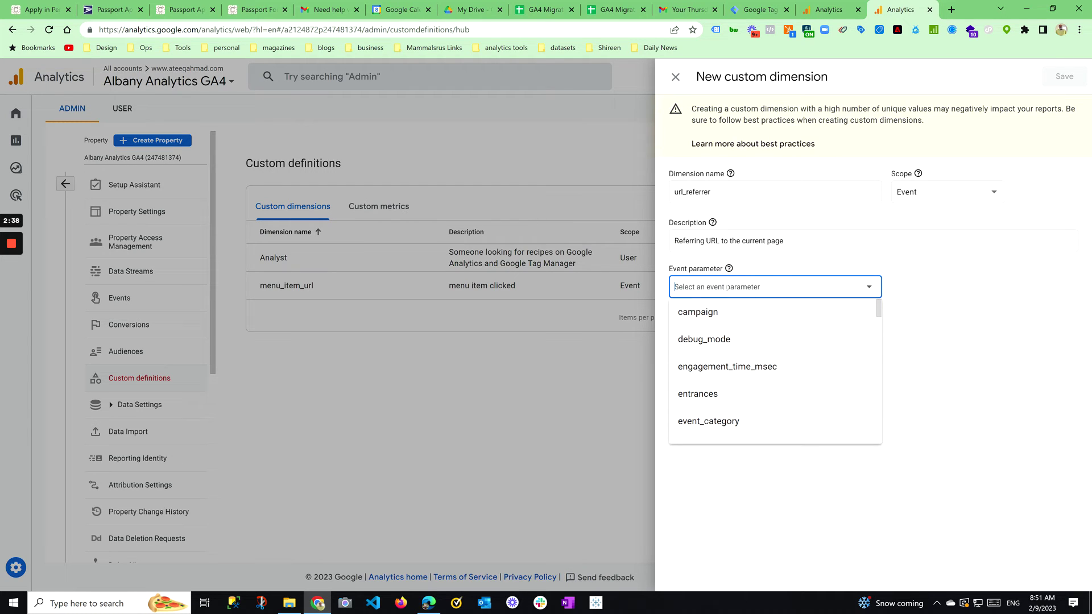
pyautogui.write('url_')
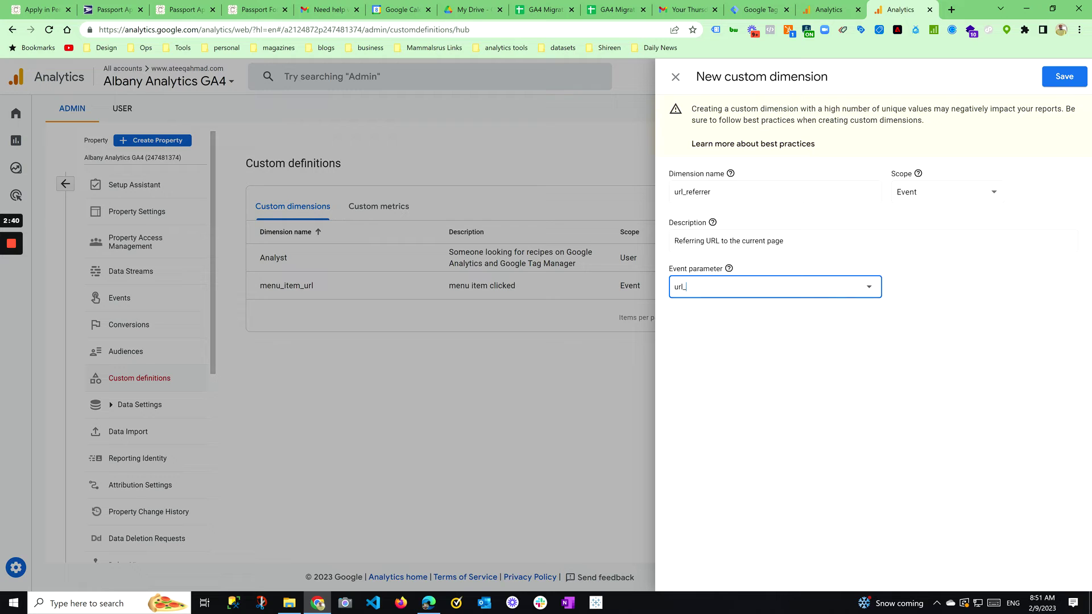
pyautogui.write('referrer')
pyautogui.click(733, 339)
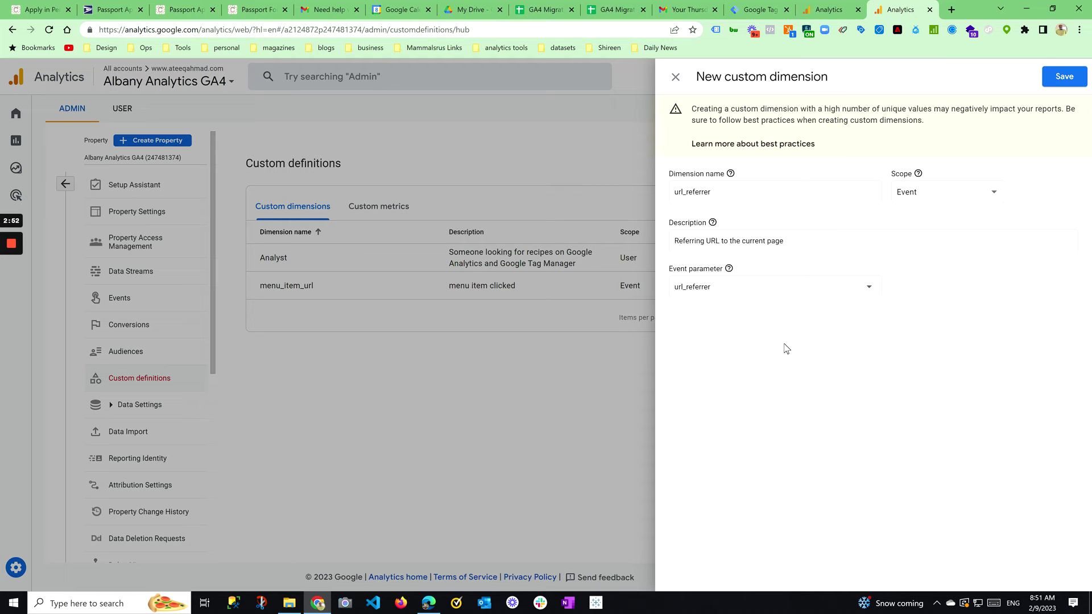
pyautogui.click(765, 9)
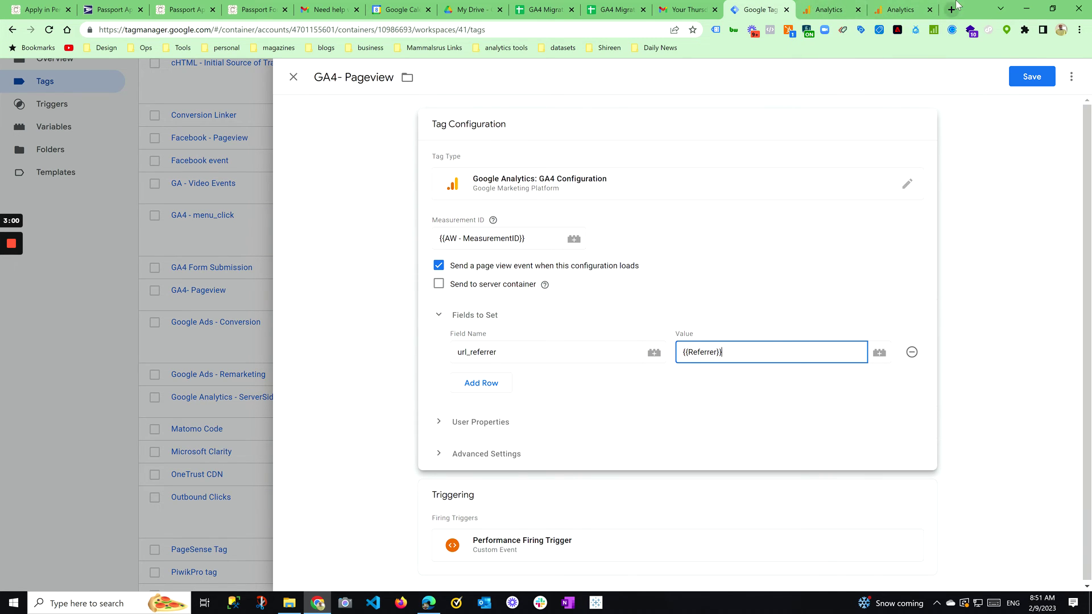
pyautogui.click(845, 14)
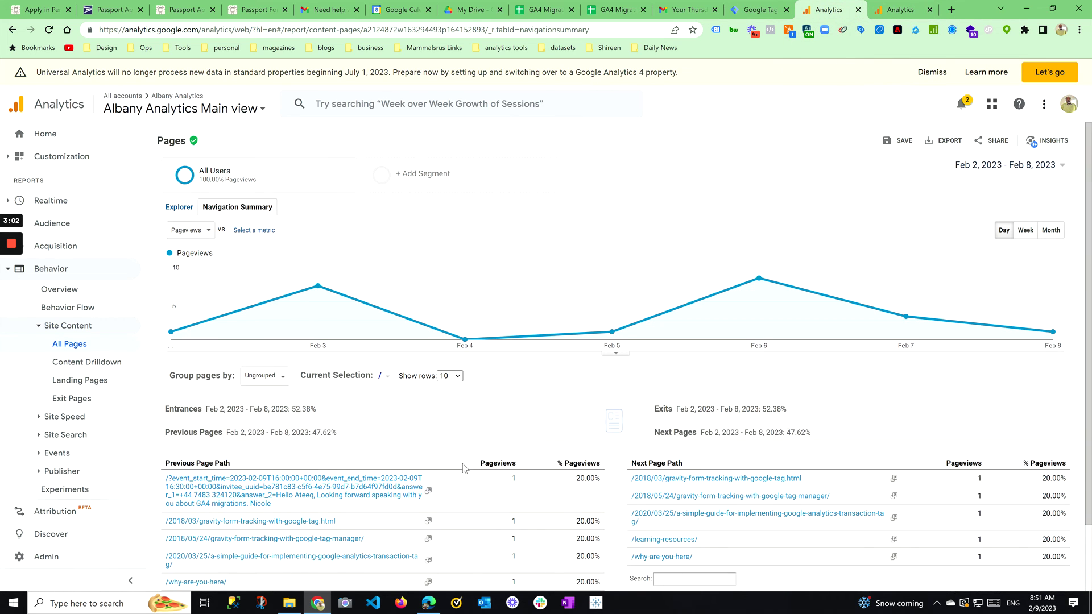
# Step: Add Behavior > Previous Page Path as the secondary dimension in the Pages Explorer view
pyautogui.click(167, 208)
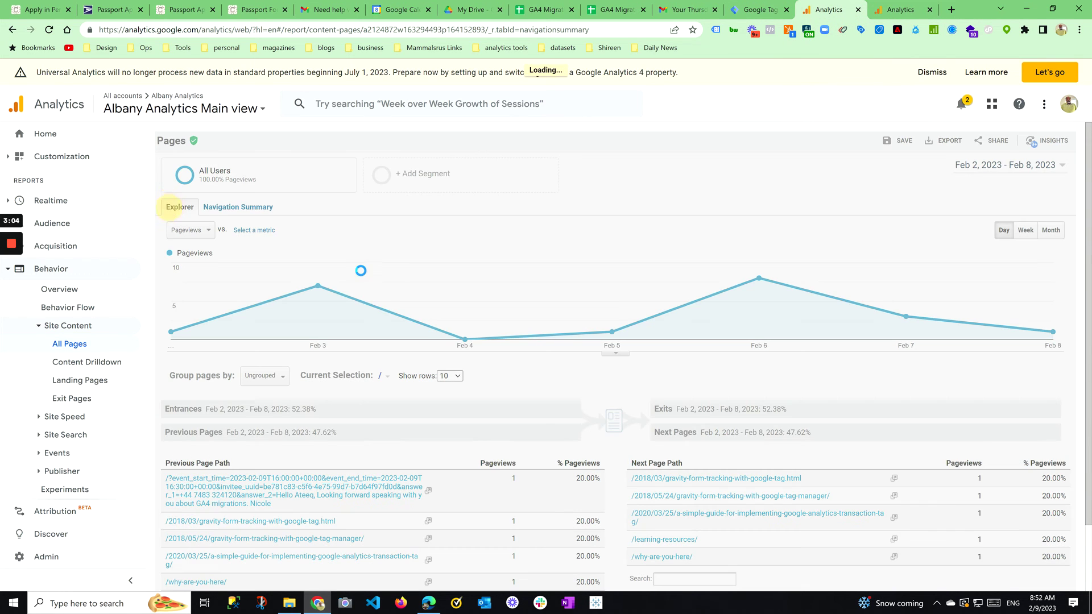
pyautogui.scroll(-2, 338, 319)
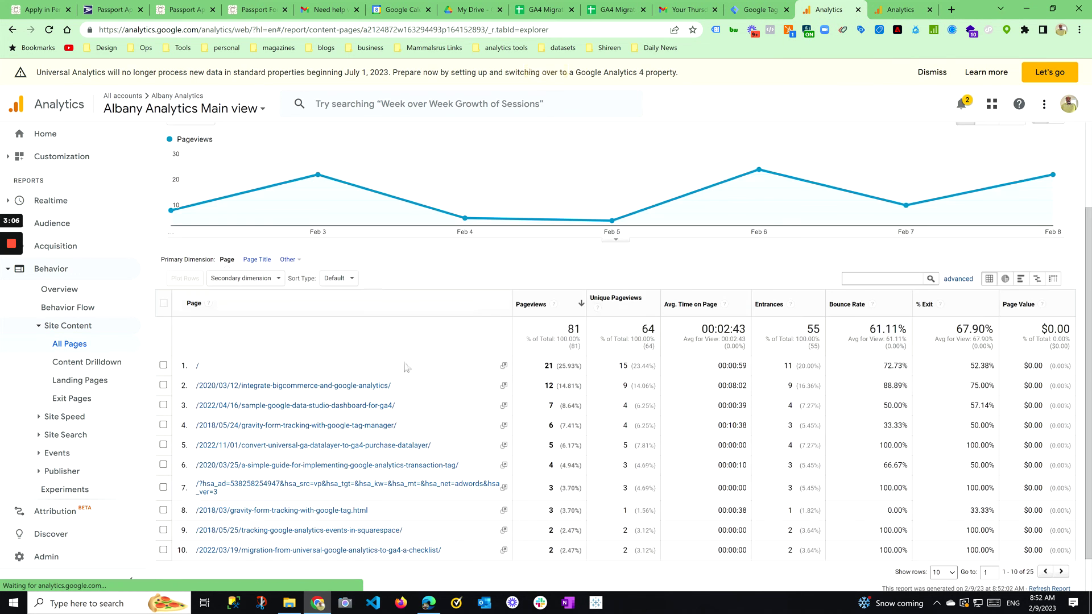
pyautogui.click(280, 278)
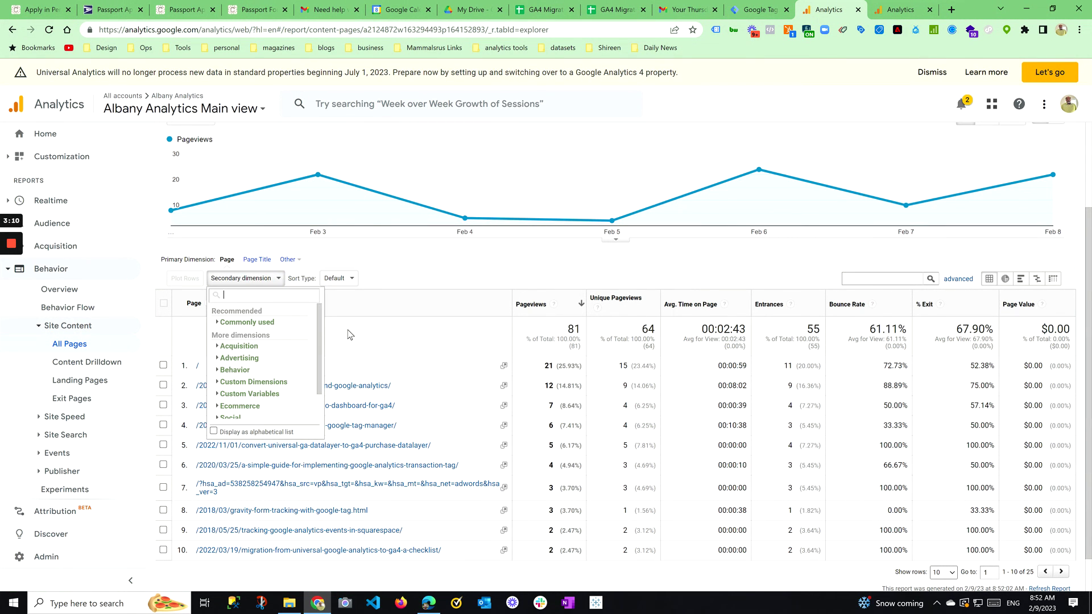
pyautogui.write('pre')
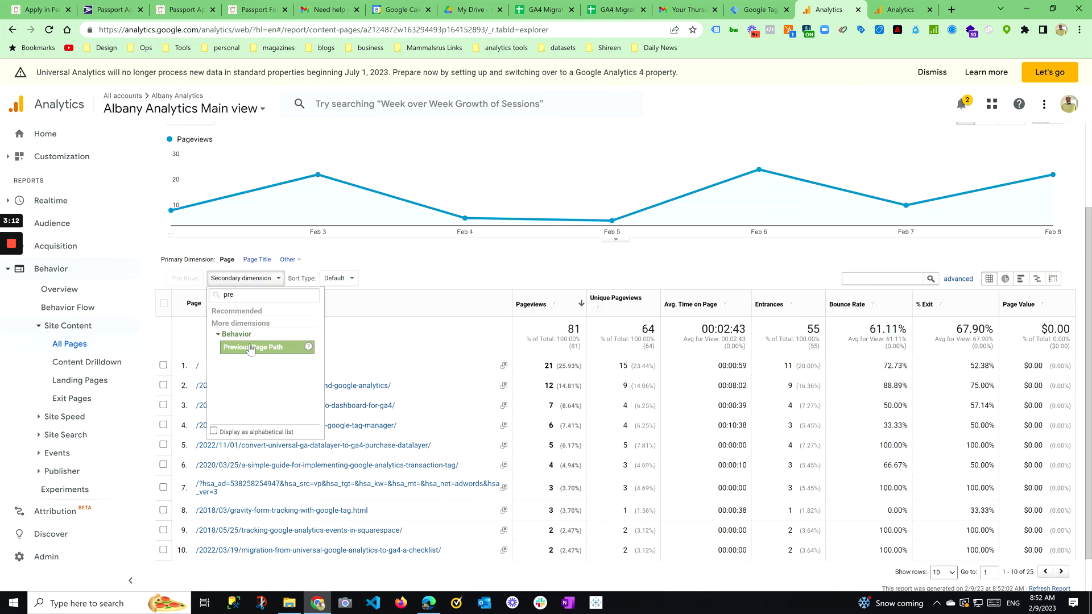
pyautogui.click(250, 348)
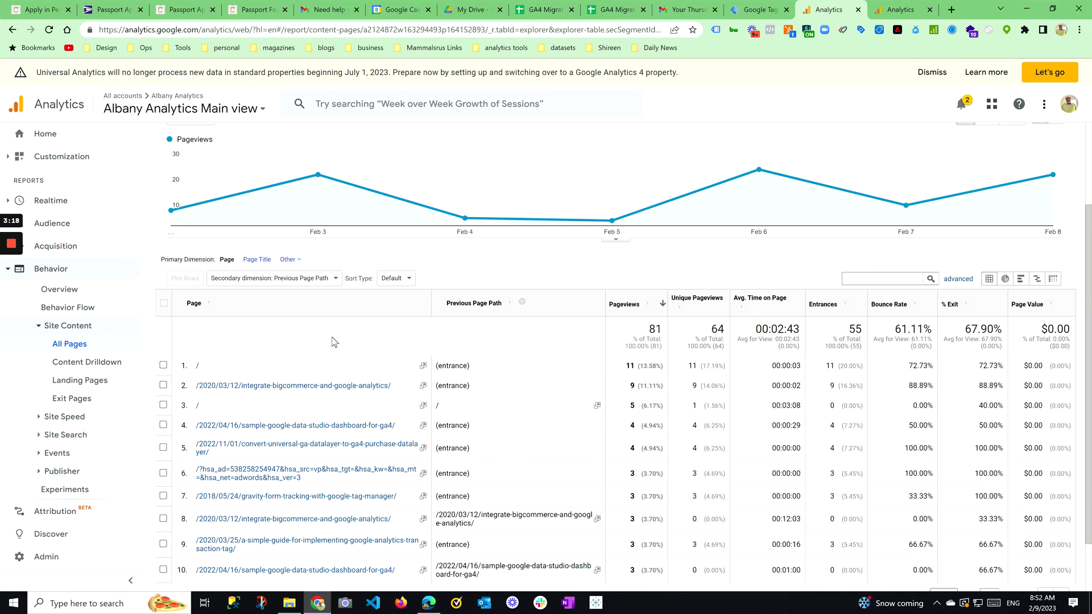
pyautogui.click(917, 6)
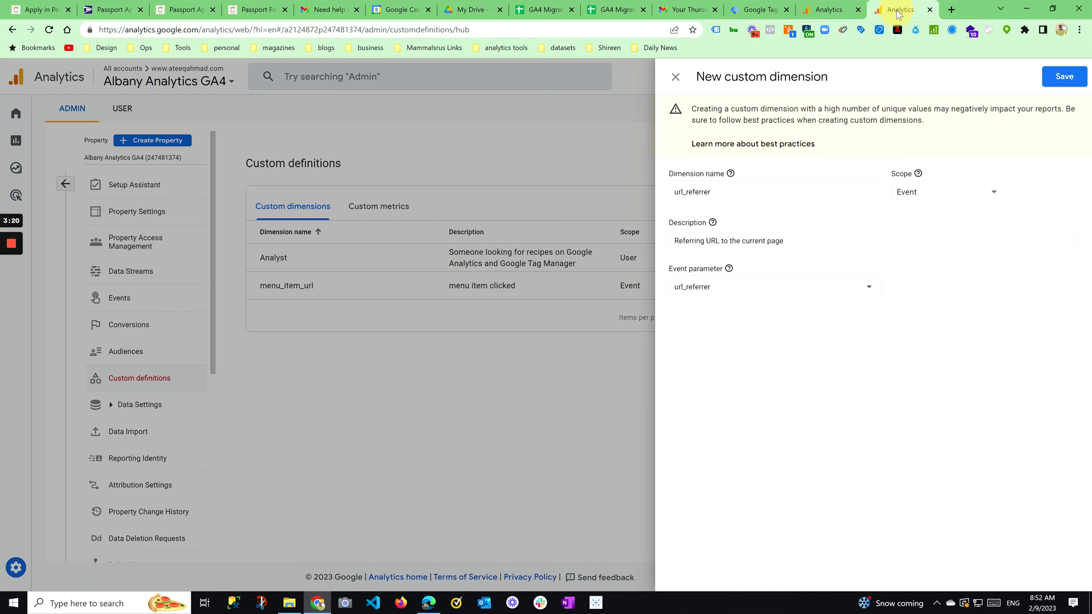